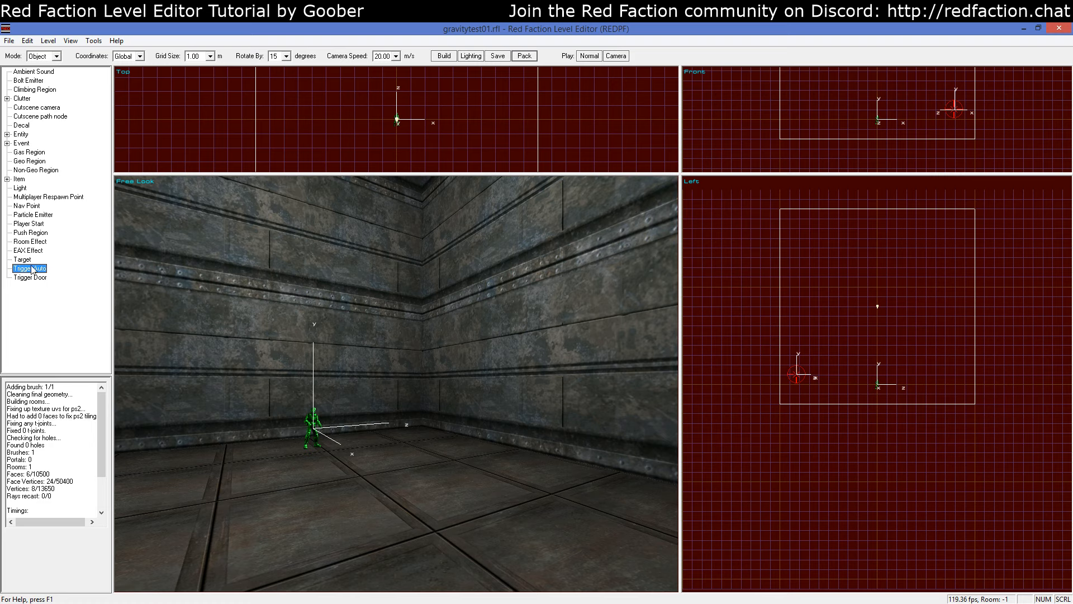
Place a Trigger Auto object in the room and adjust the viewpoint around it
double_click(31, 268)
key(z)
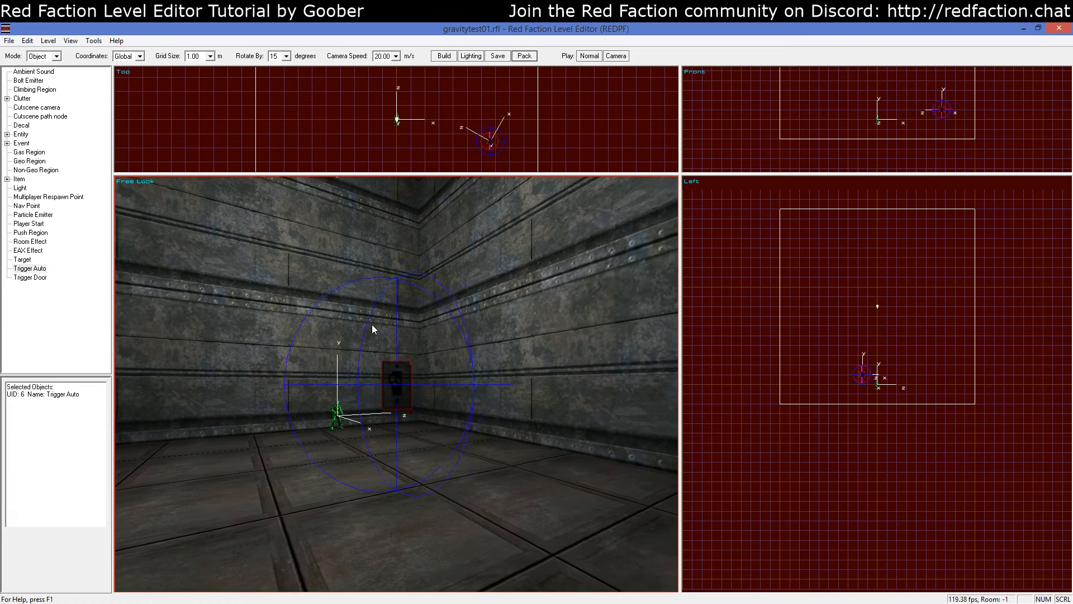
key(KP_1)
key(KP_6)
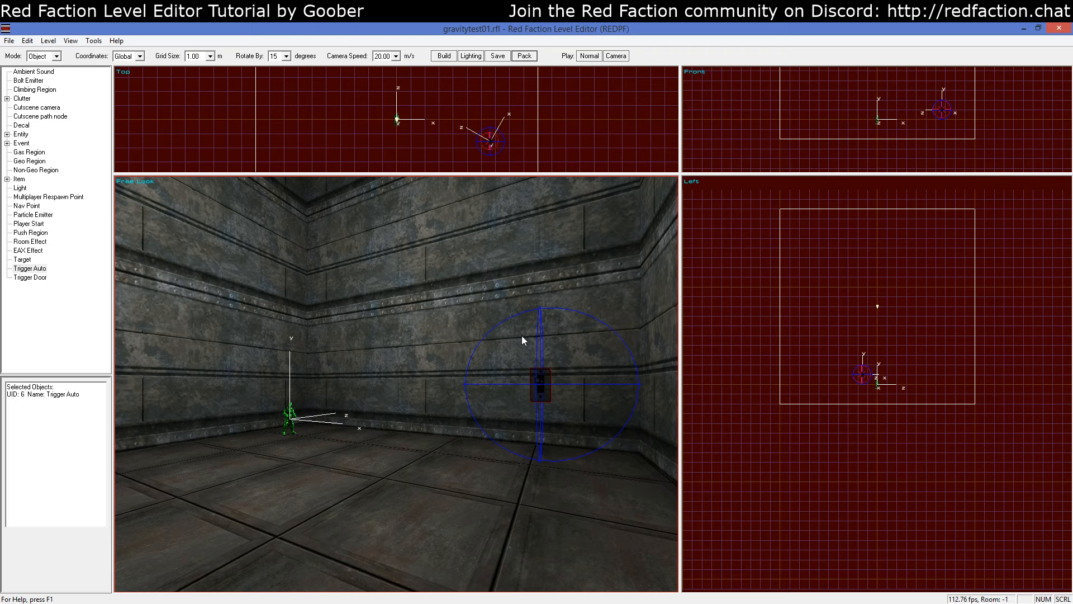
Add a Set_Gravity event from the Modifiers event group to the room
click(8, 143)
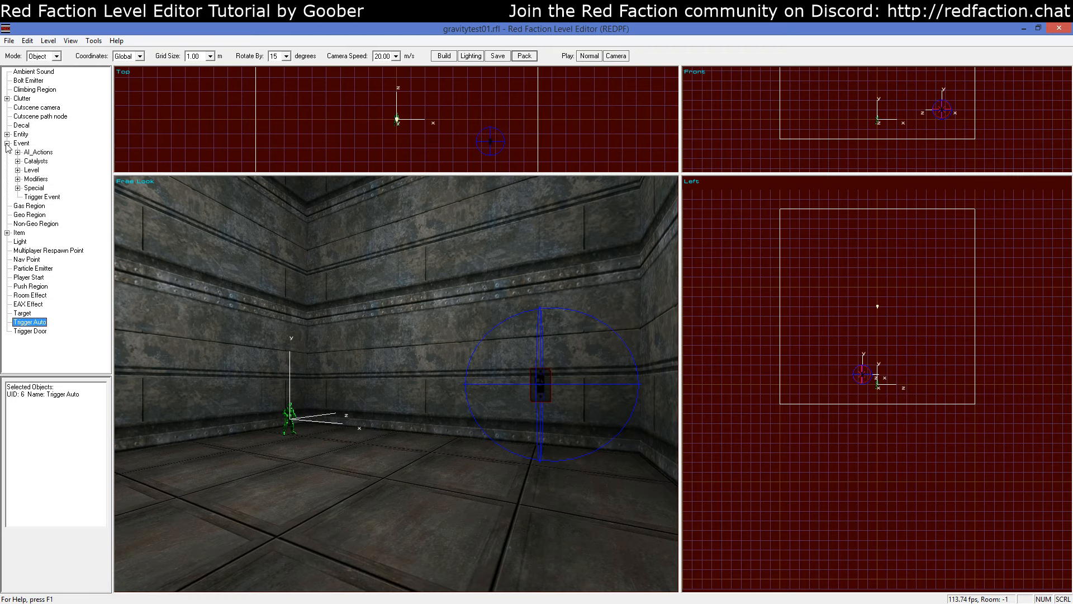
click(27, 178)
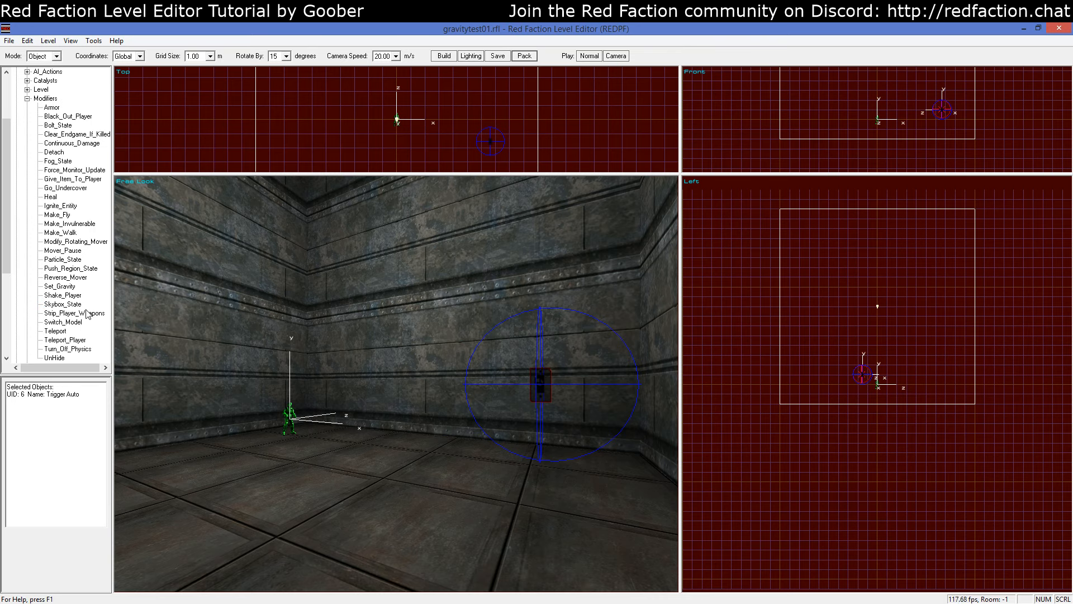
double_click(64, 287)
key(z)
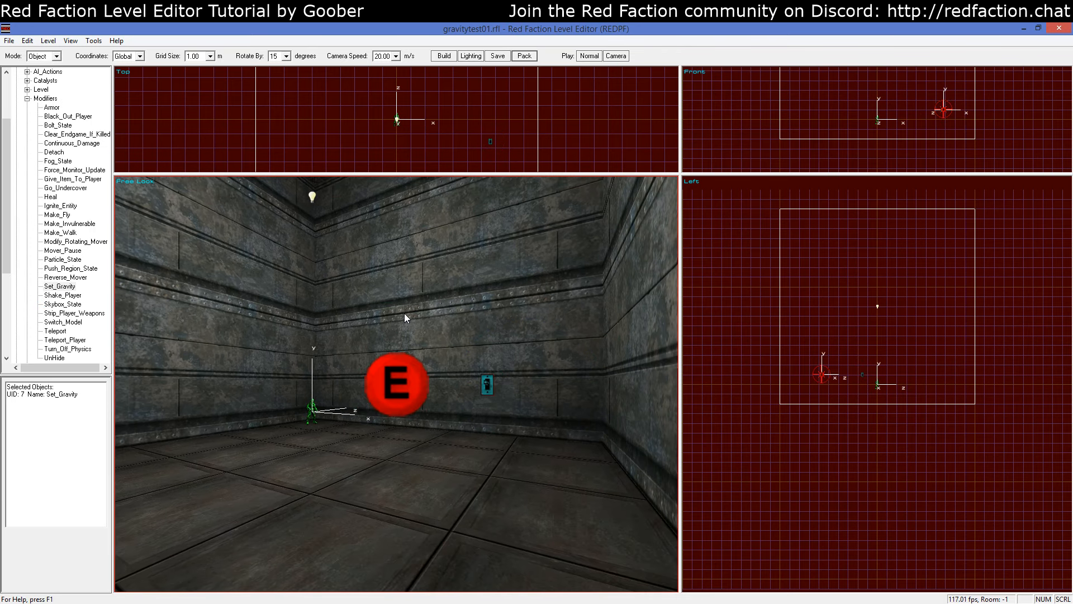
Set the gravity of the Set_Gravity event to 4 m/s/s in its properties
right_click(411, 313)
click(433, 414)
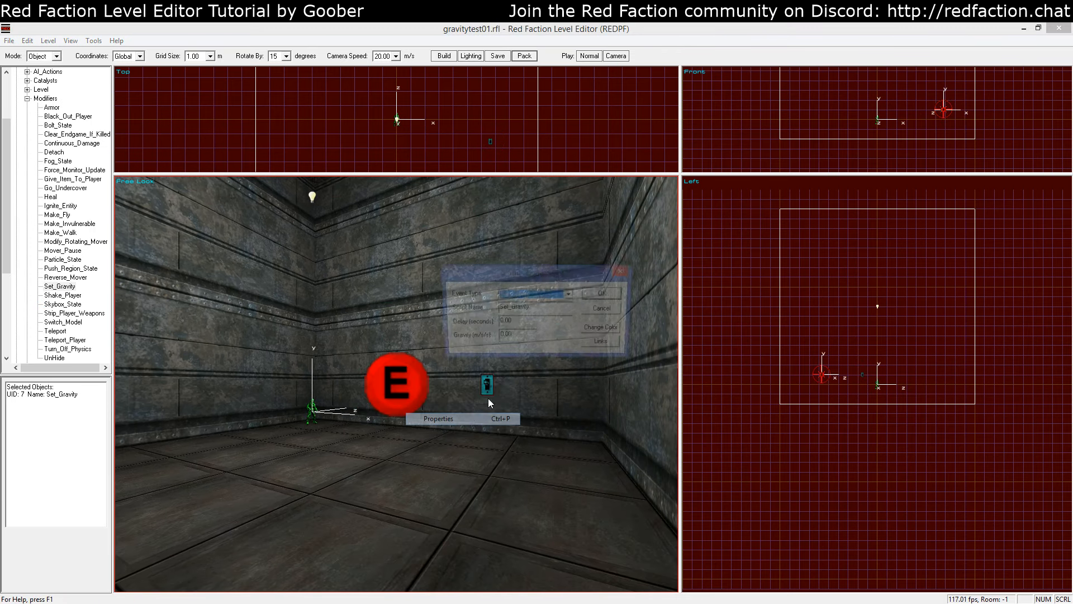
double_click(506, 323)
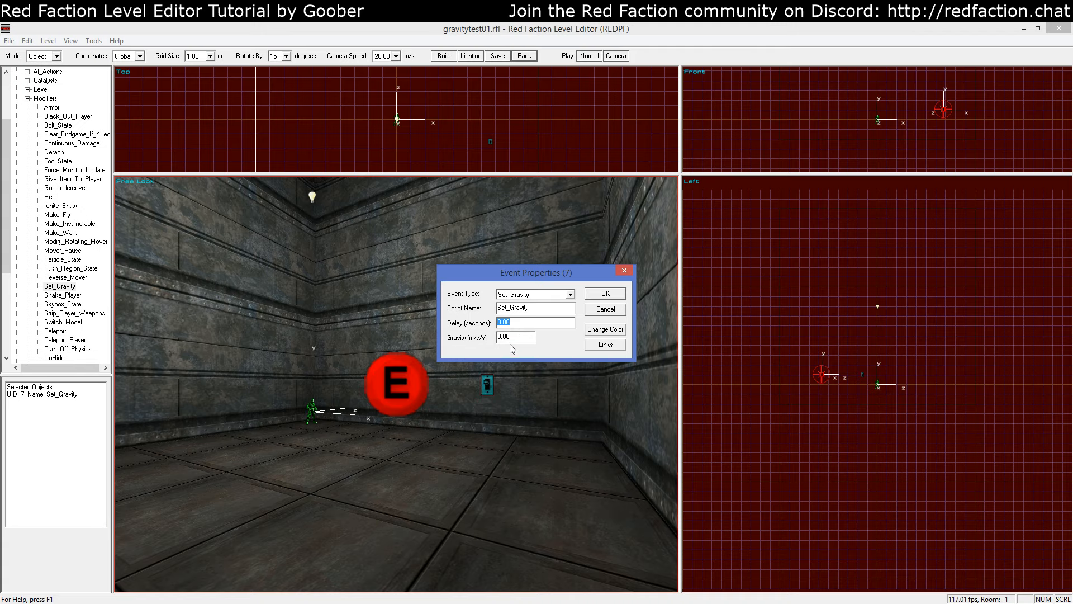
click(524, 322)
key(Tab)
text(4)
click(606, 294)
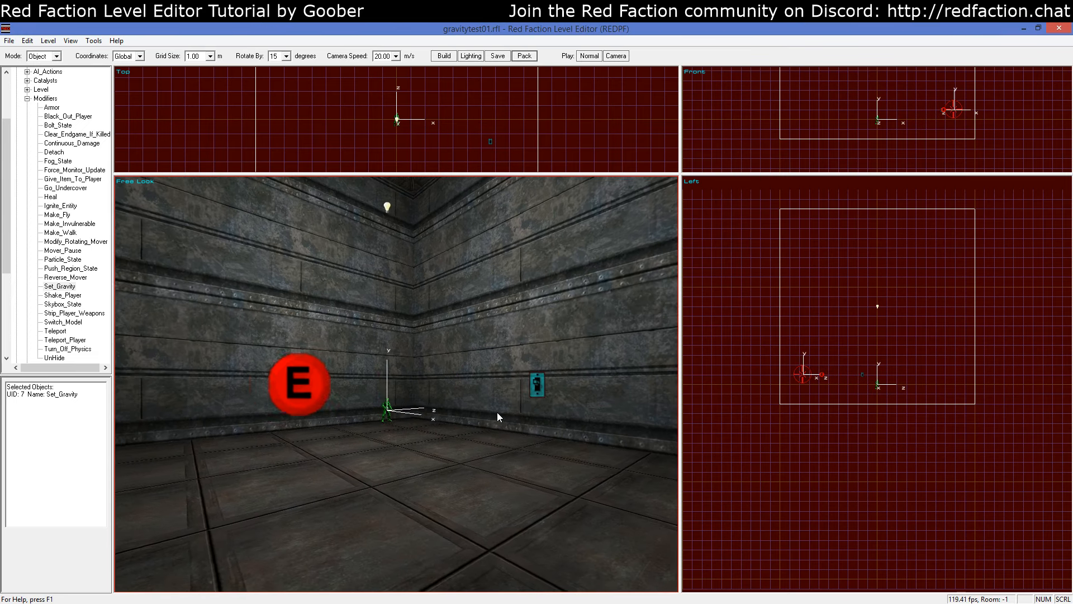
Link the Trigger Auto object to the Set_Gravity event, with the link running from trigger to event
key(z)
click(504, 412)
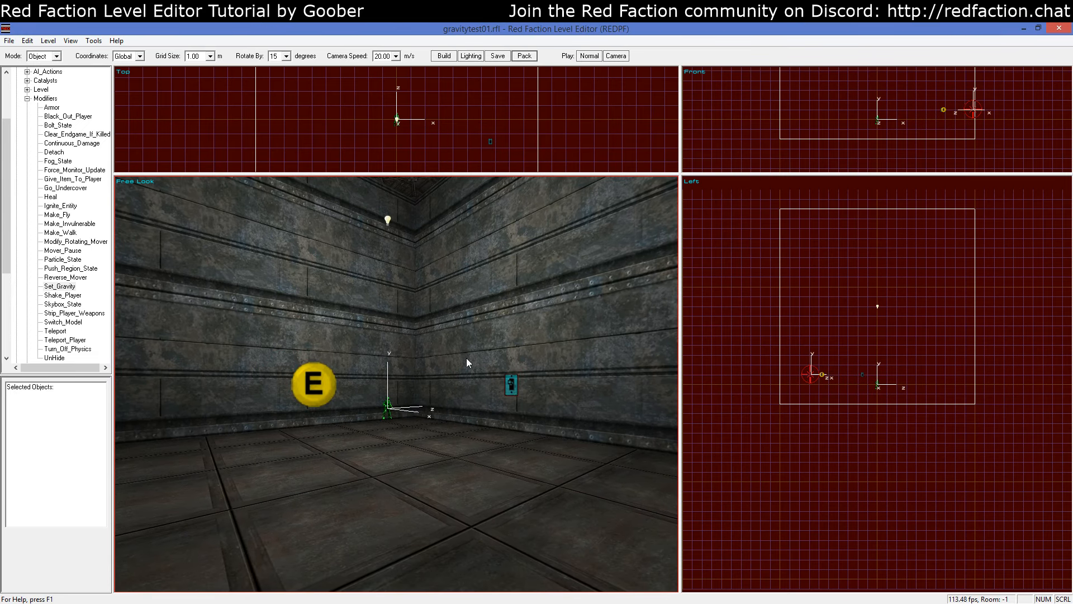
click(512, 385)
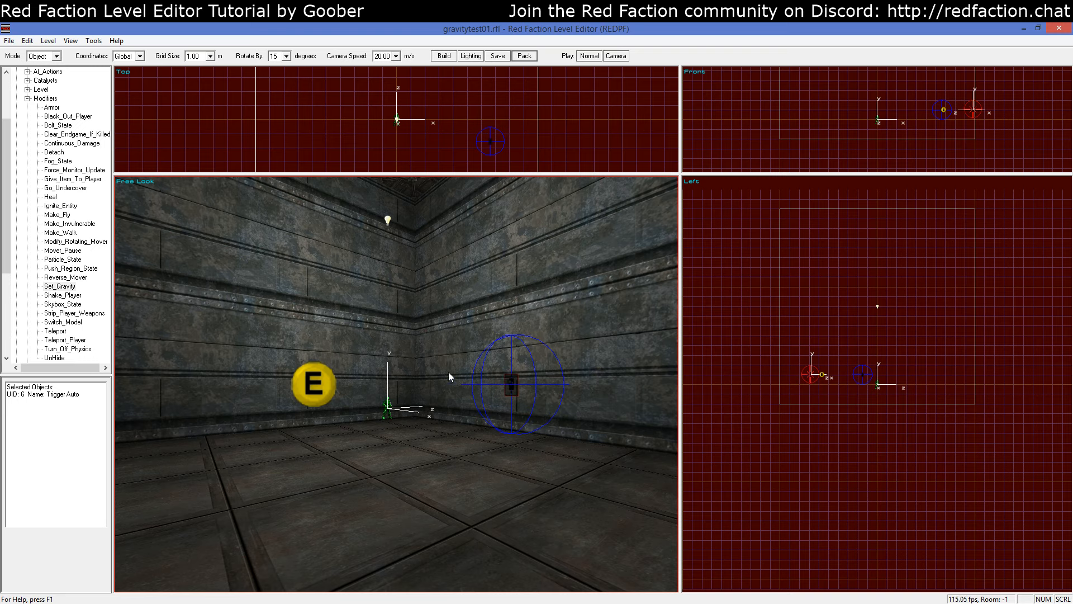
shift+click(318, 382)
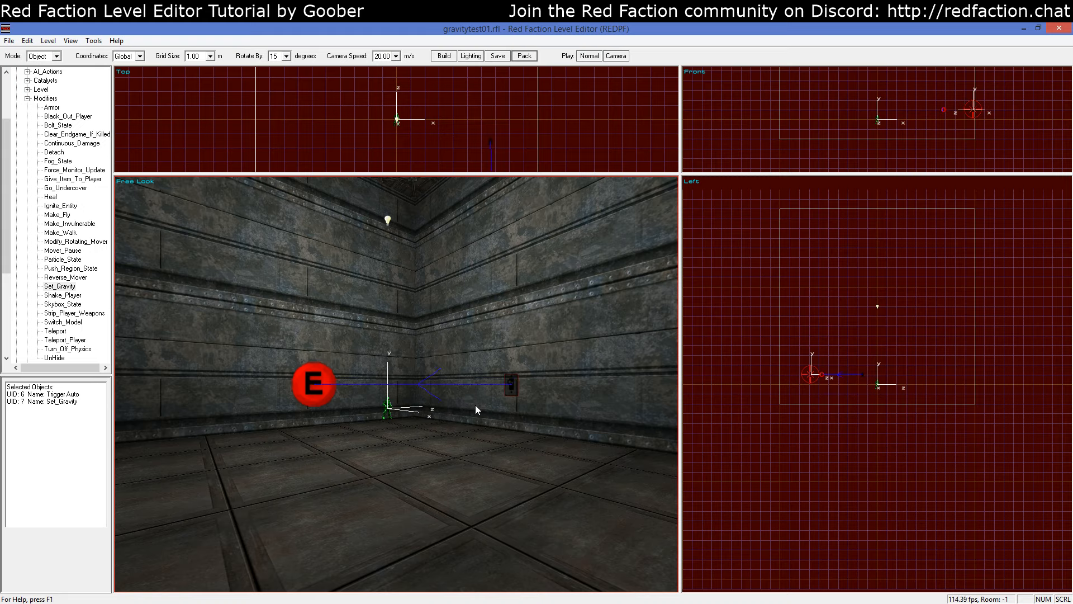
shift+click(334, 381)
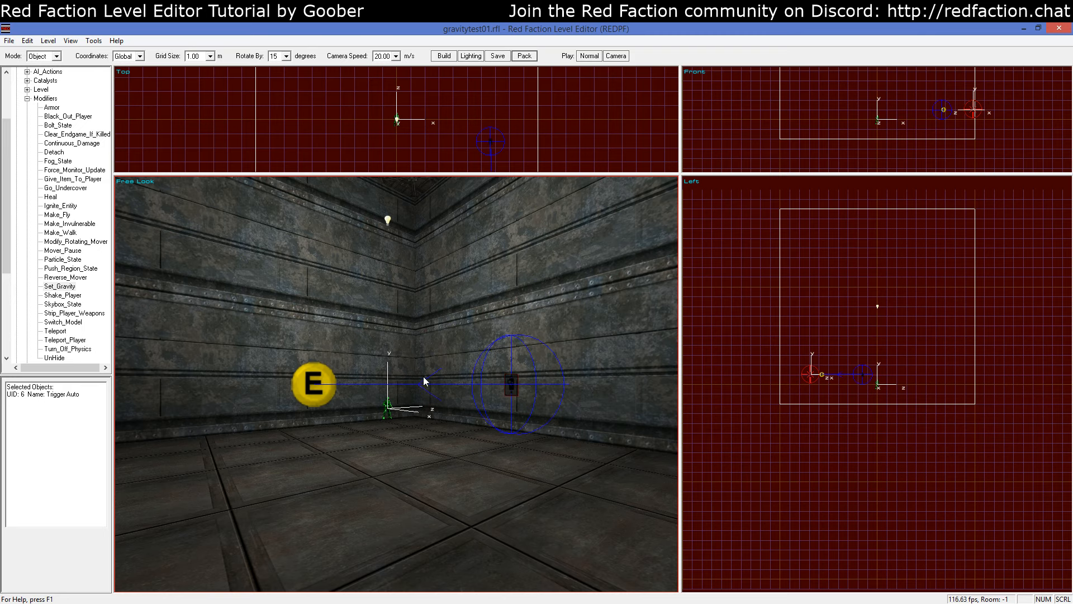
click(300, 387)
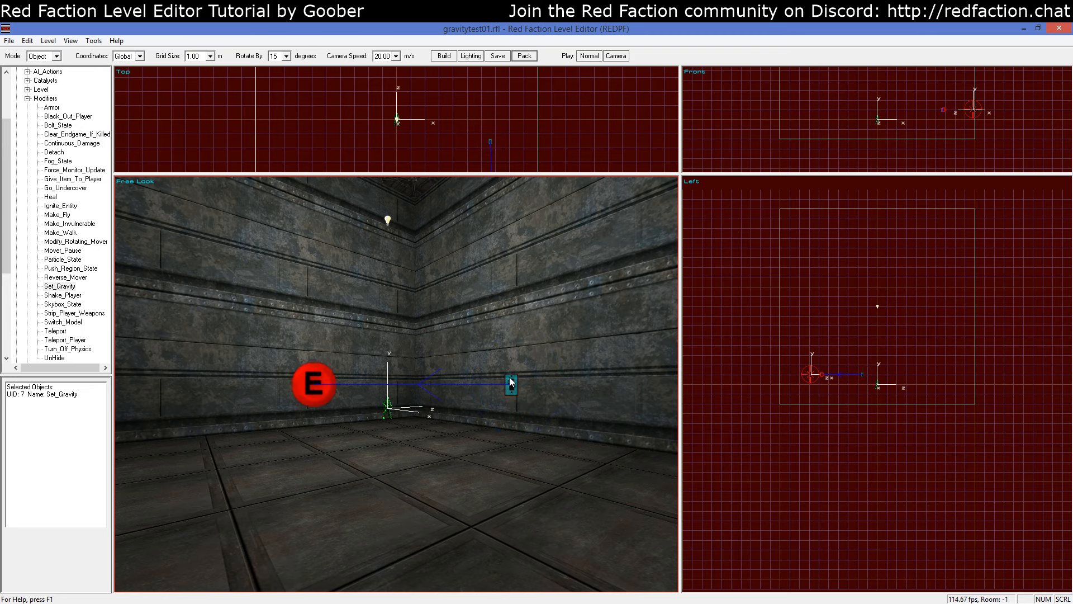
key(a)
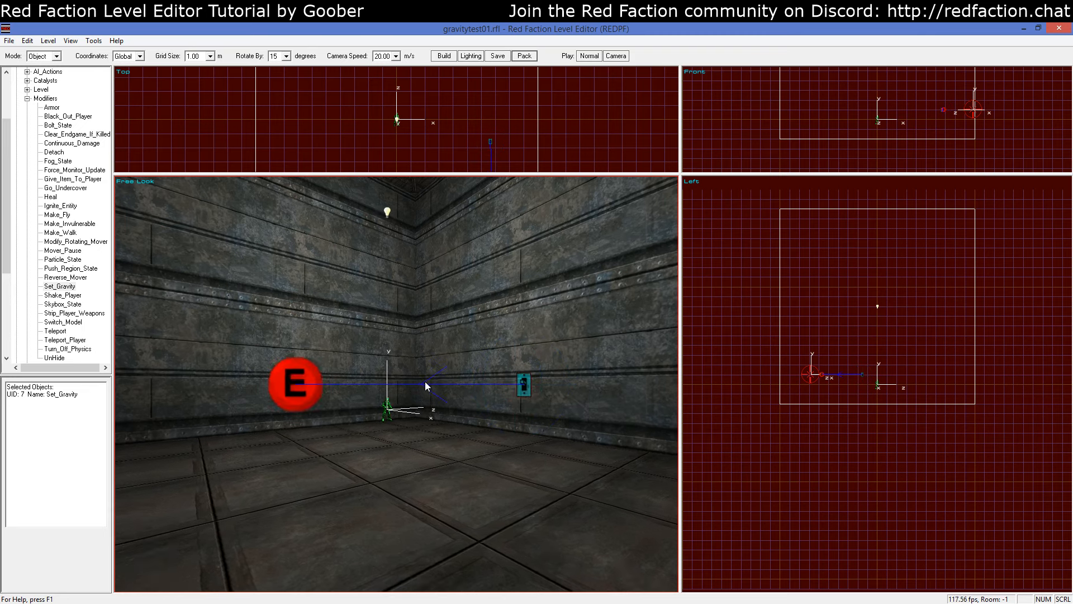
key(KP_4)
key(KP_3)
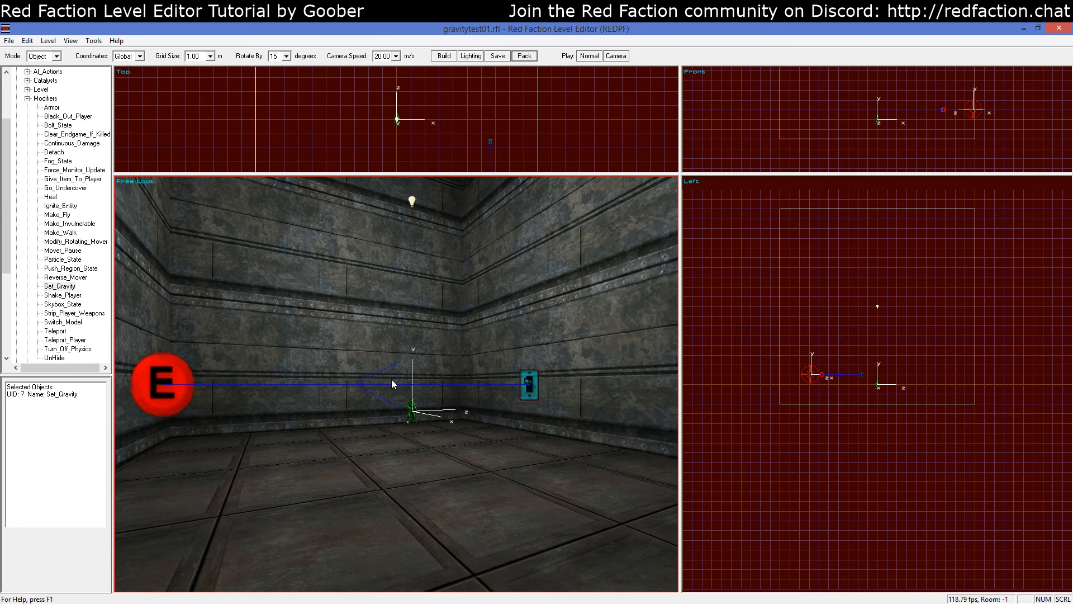
key(KP_4)
key(z)
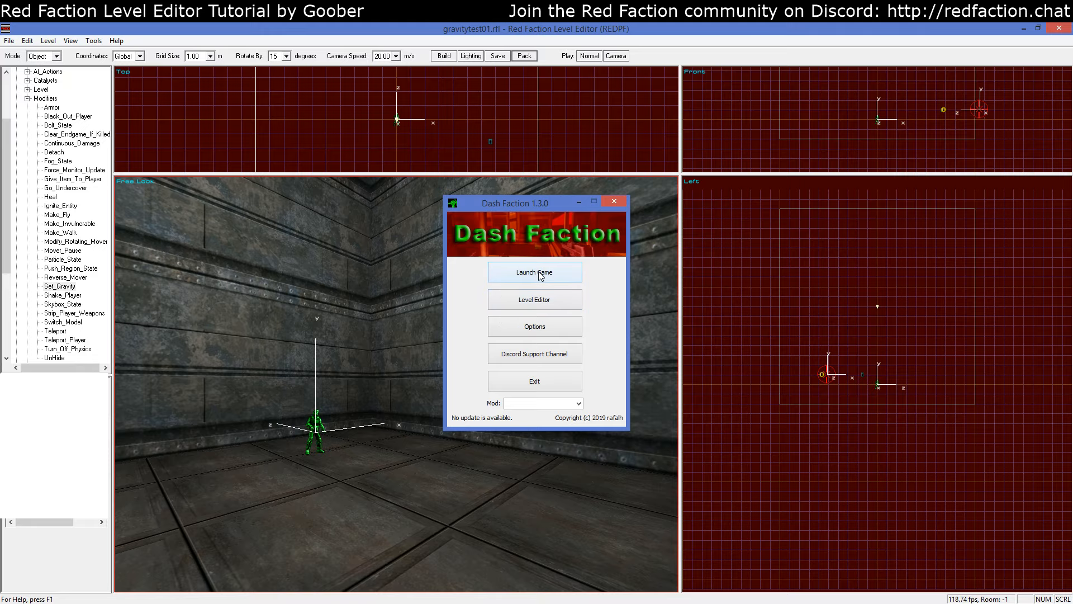
Launch the game, load the gravitytest01 level with the console map command, and jump to test the gravity
click(540, 275)
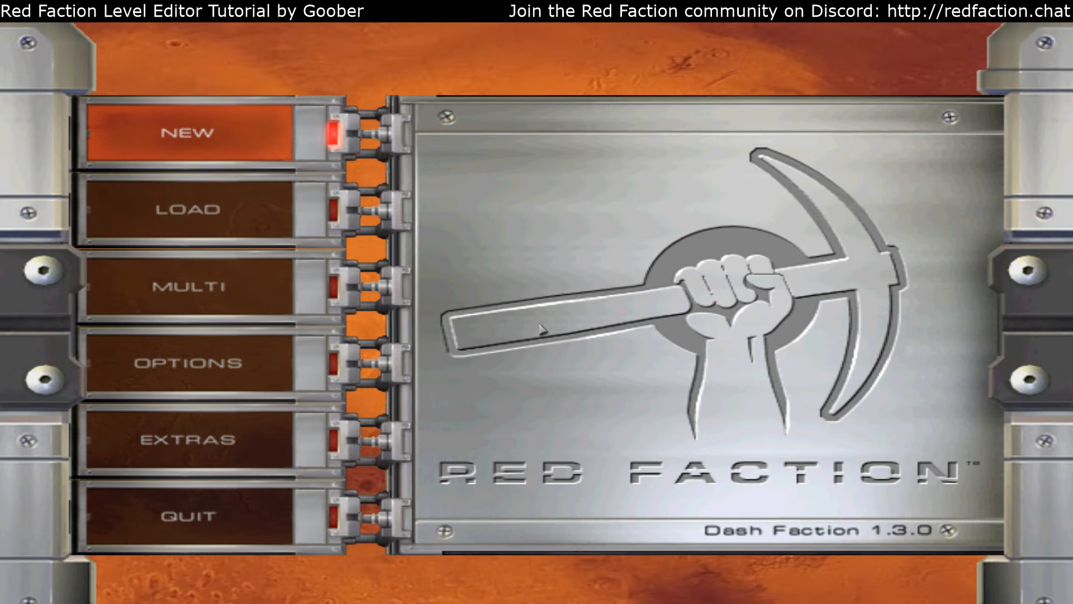
key(grave)
text(map gravitytest)
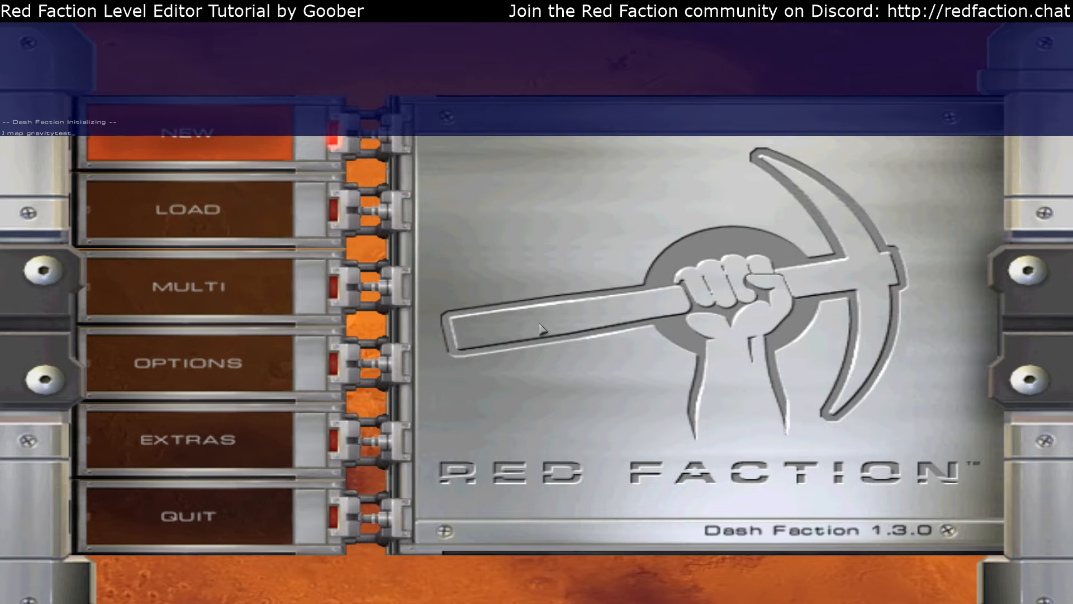
key(Return)
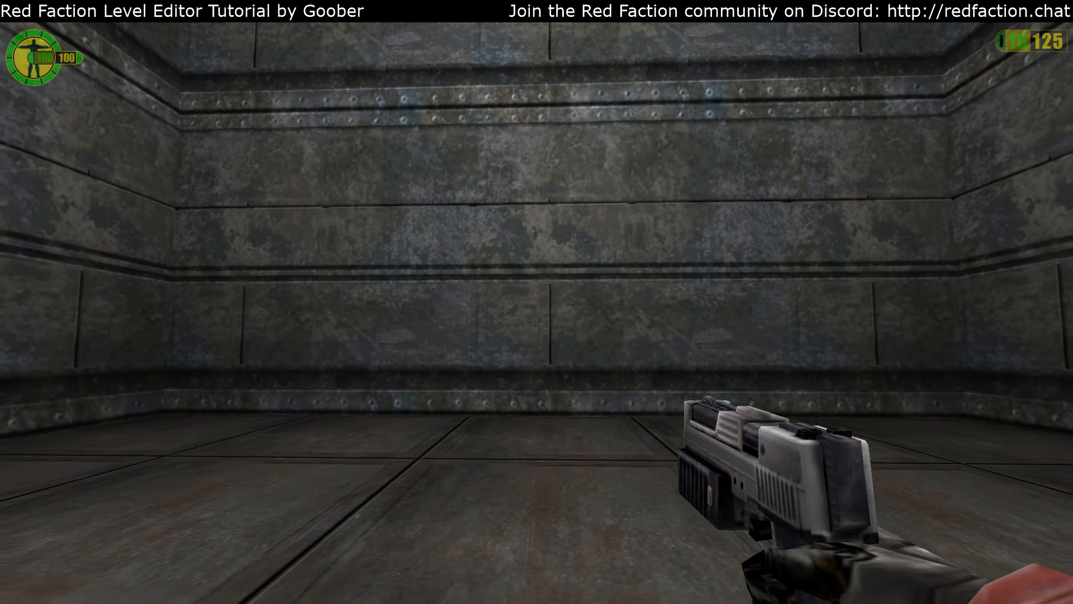
key(space)
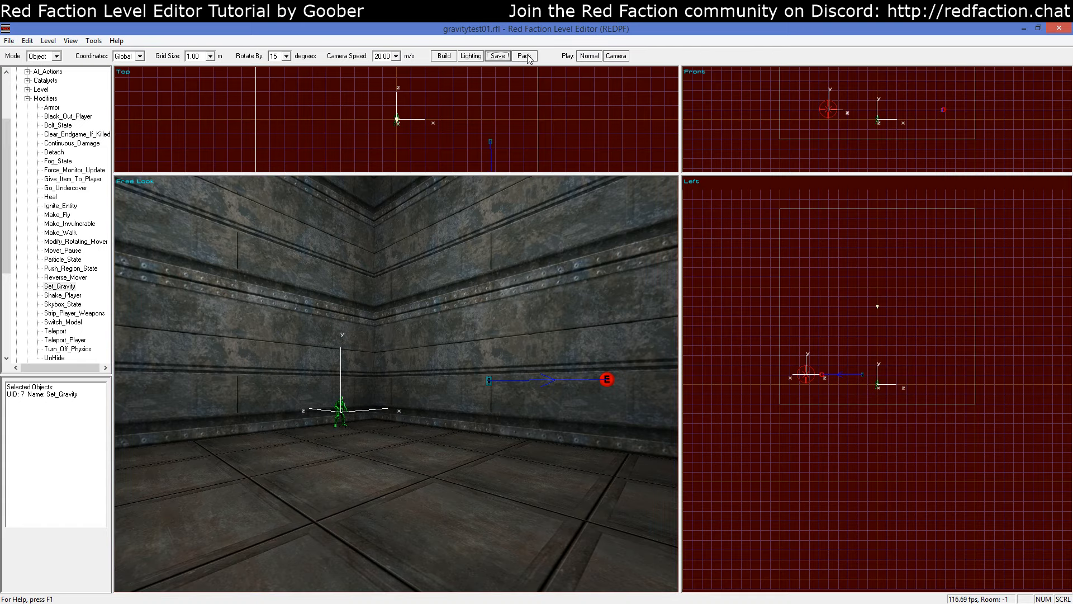
Relaunch the game from Dash Faction and move around the test room to check the changed gravity
click(129, 603)
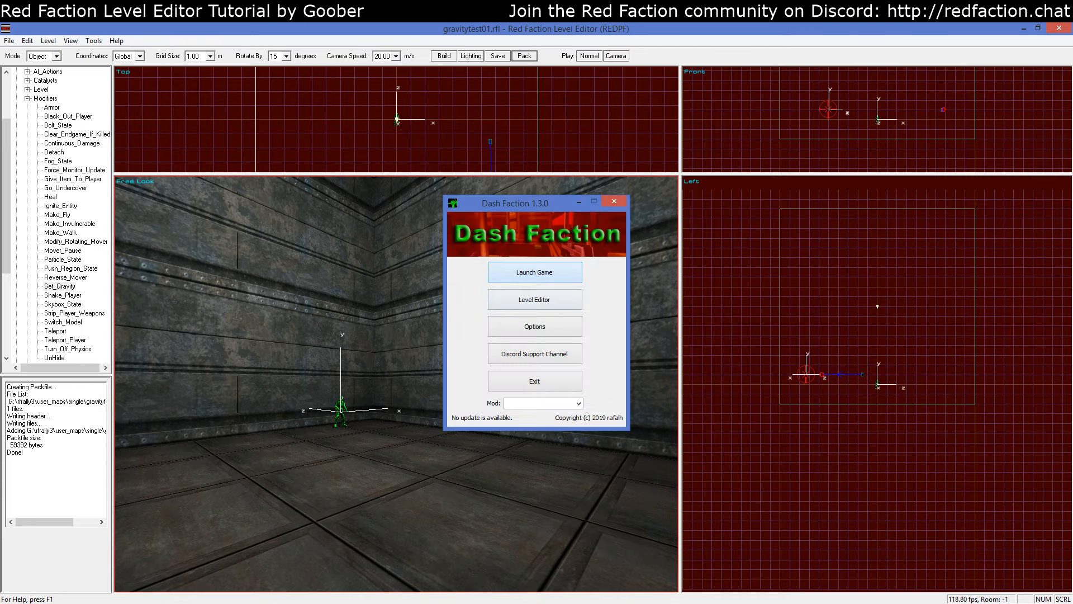
click(534, 272)
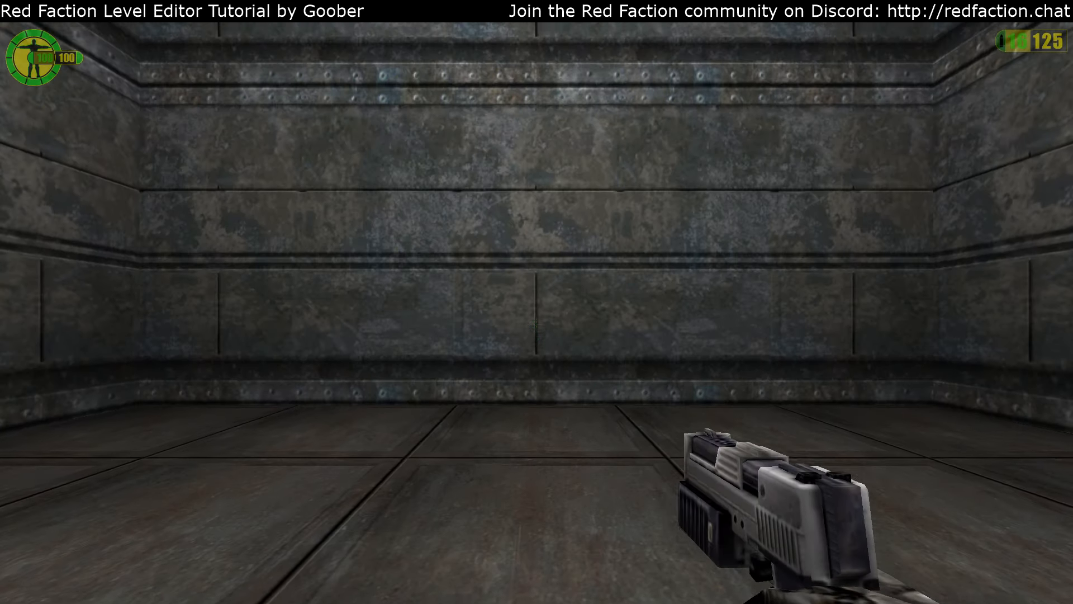
key(w)
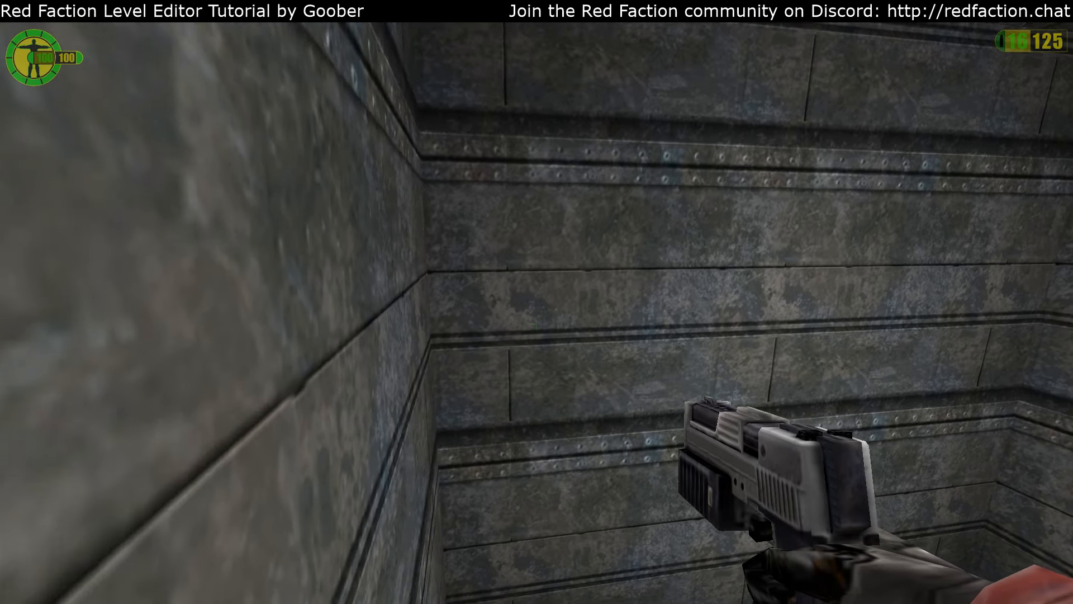
key(w)
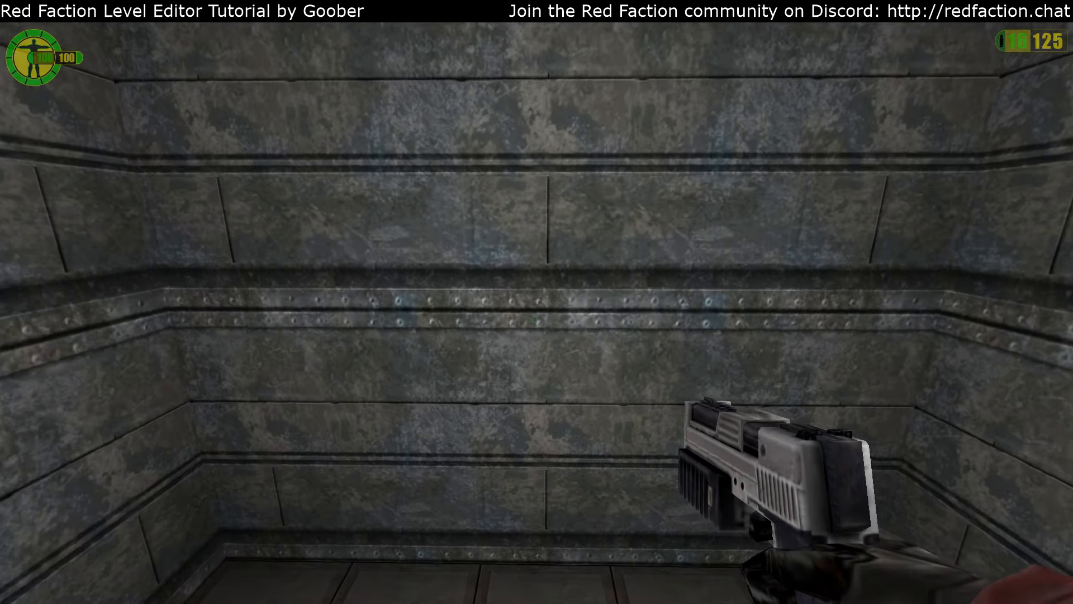
key(s)
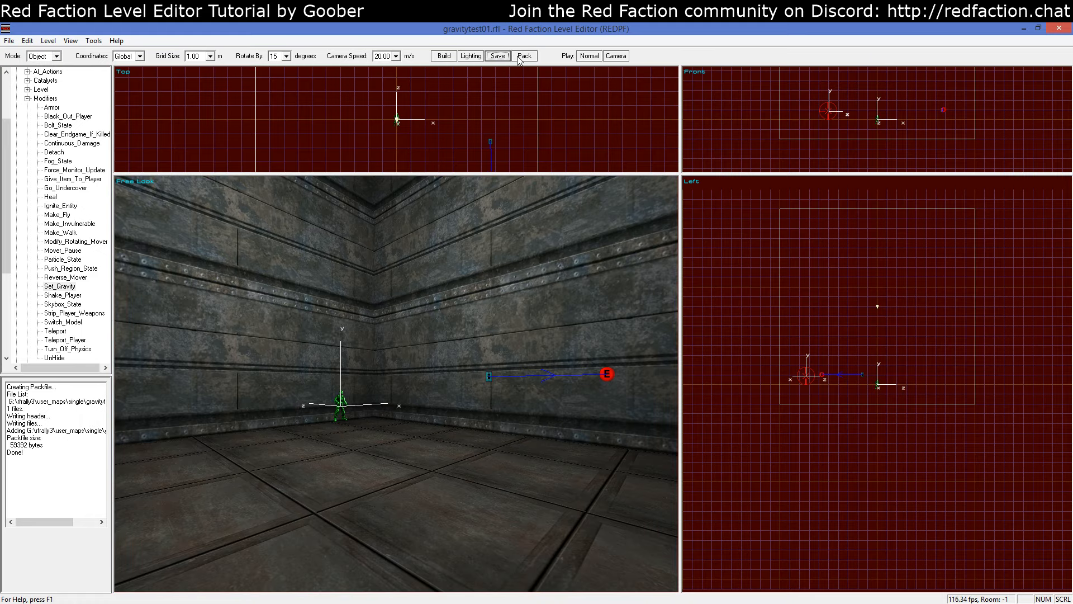
Test the level in the game once more and exit with the console command quit
click(539, 272)
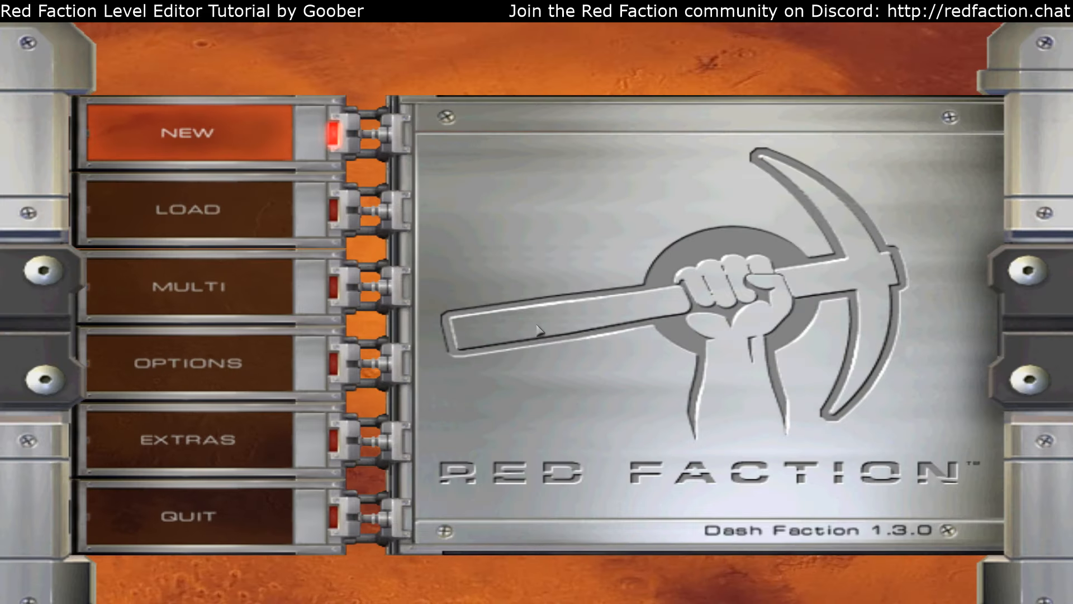
key(grave)
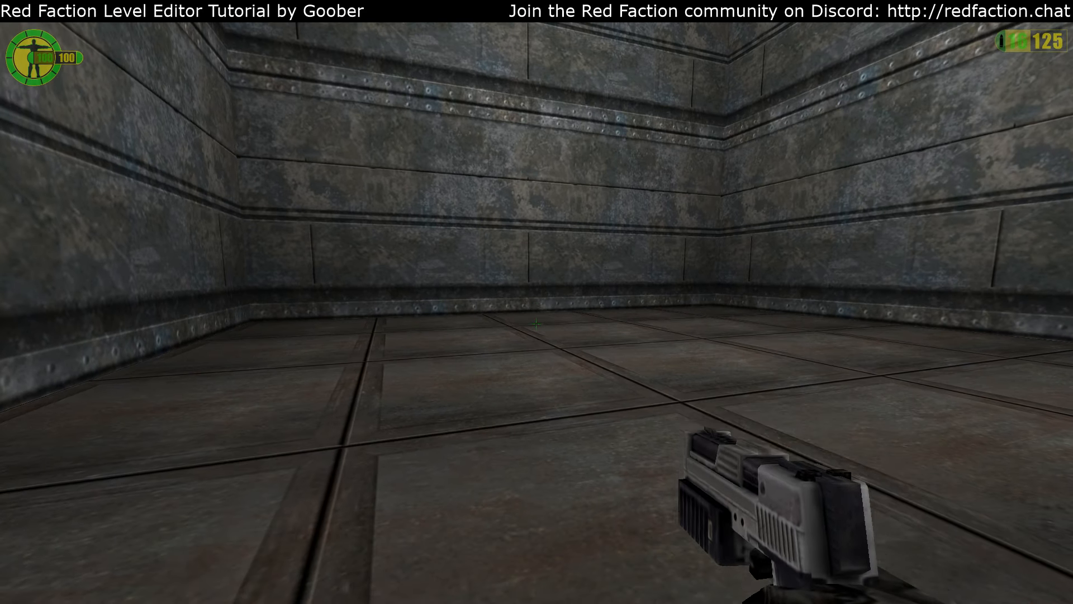
key(grave)
text(quit)
key(Return)
click(594, 24)
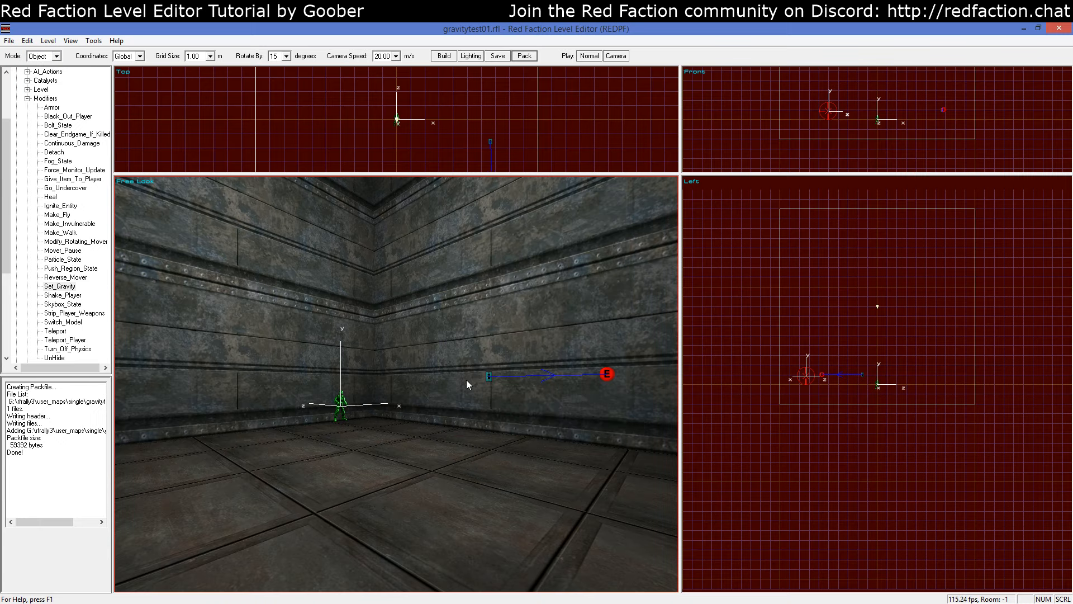
Select the Trigger Auto object linked to the Set_Gravity event and delete it
key(z)
key(KP_6)
key(a)
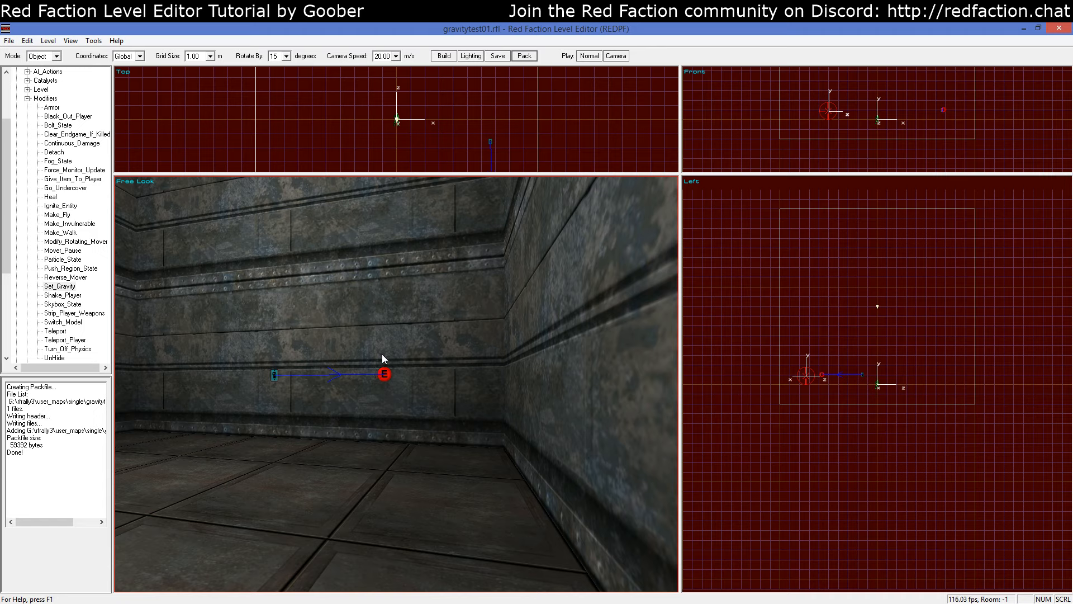
right_click(393, 337)
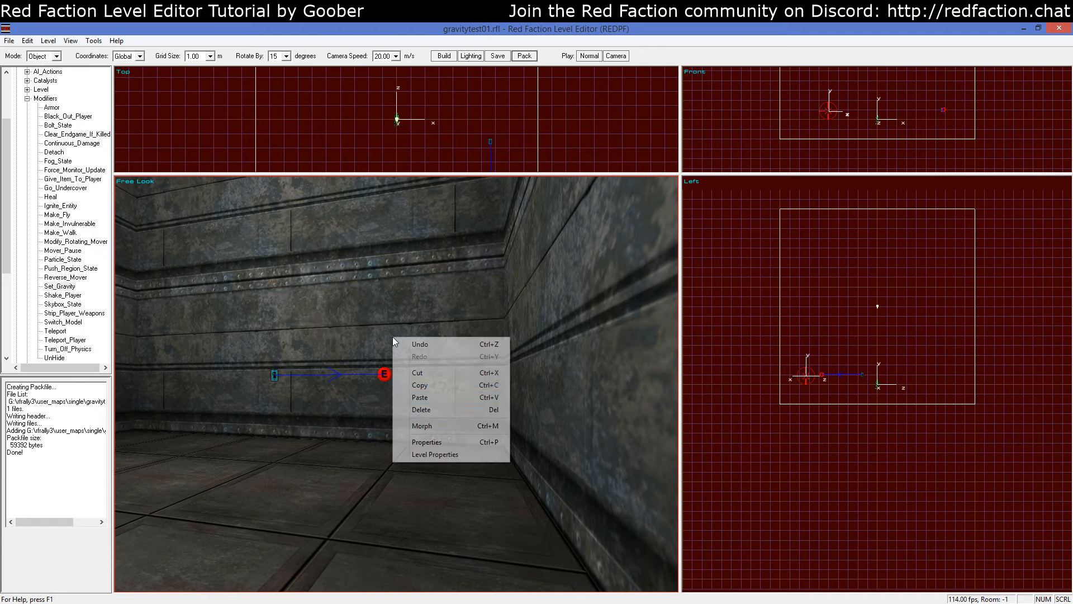
click(339, 347)
click(275, 375)
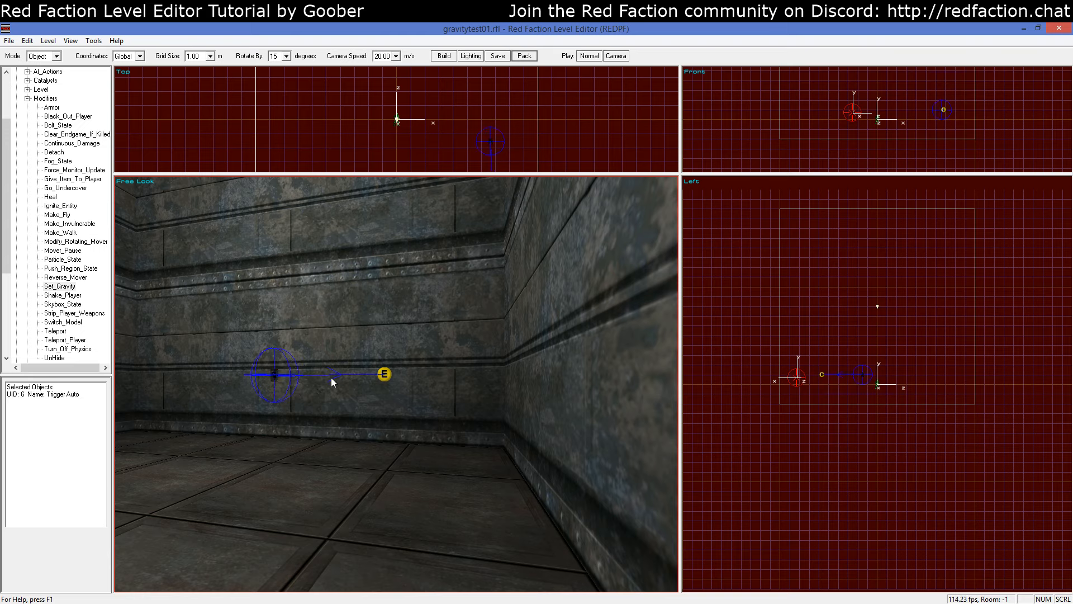
Set the gravity of the Set_Gravity event to 2 m/s/s and deselect the event
click(361, 396)
right_click(384, 374)
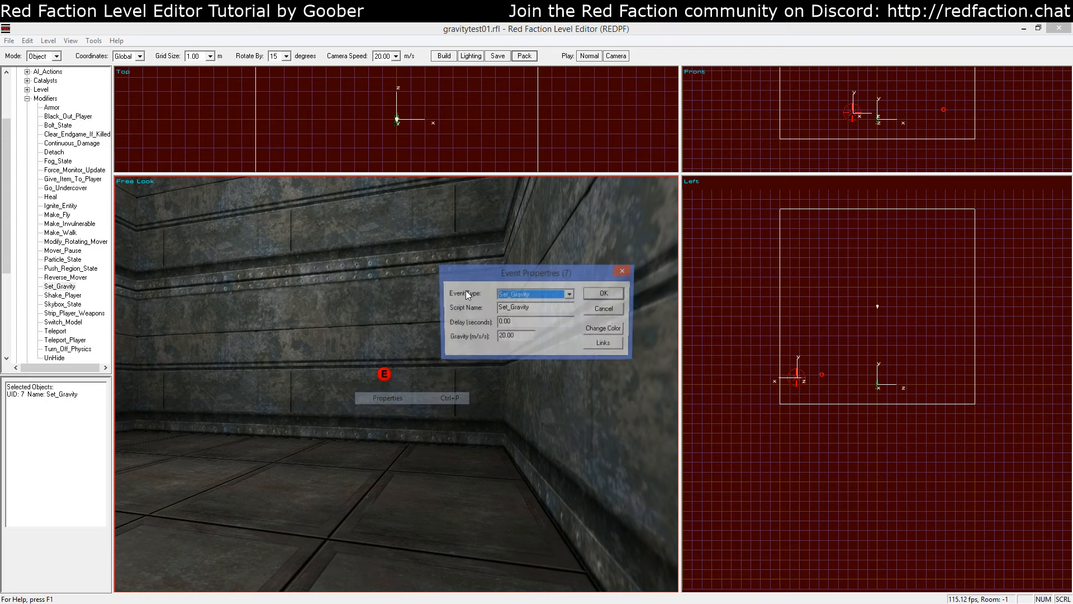
click(408, 397)
click(519, 327)
key(Tab)
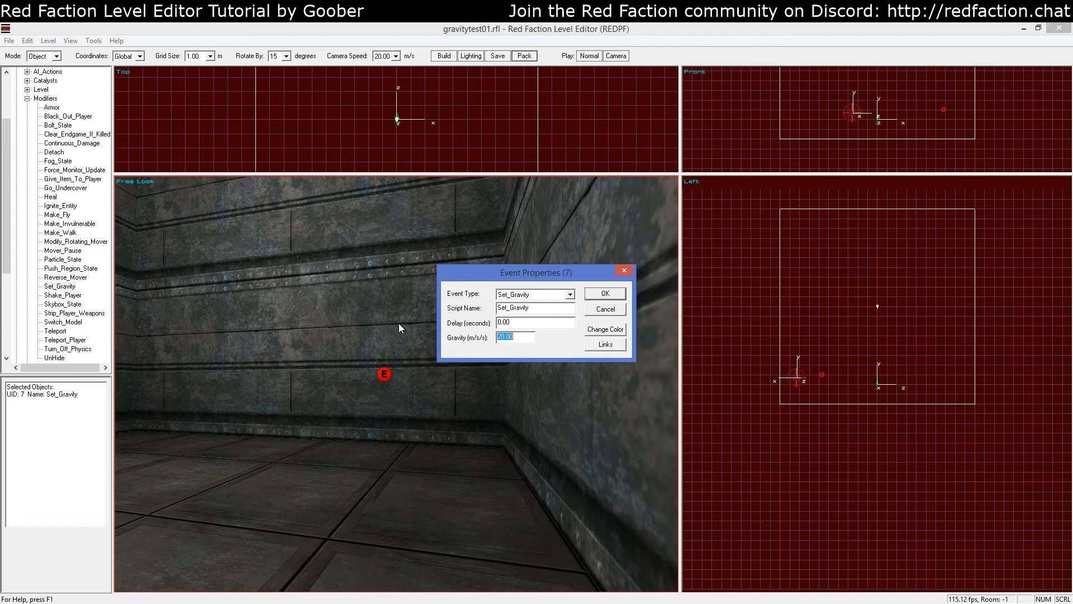
text(2)
key(Return)
key(KP_4)
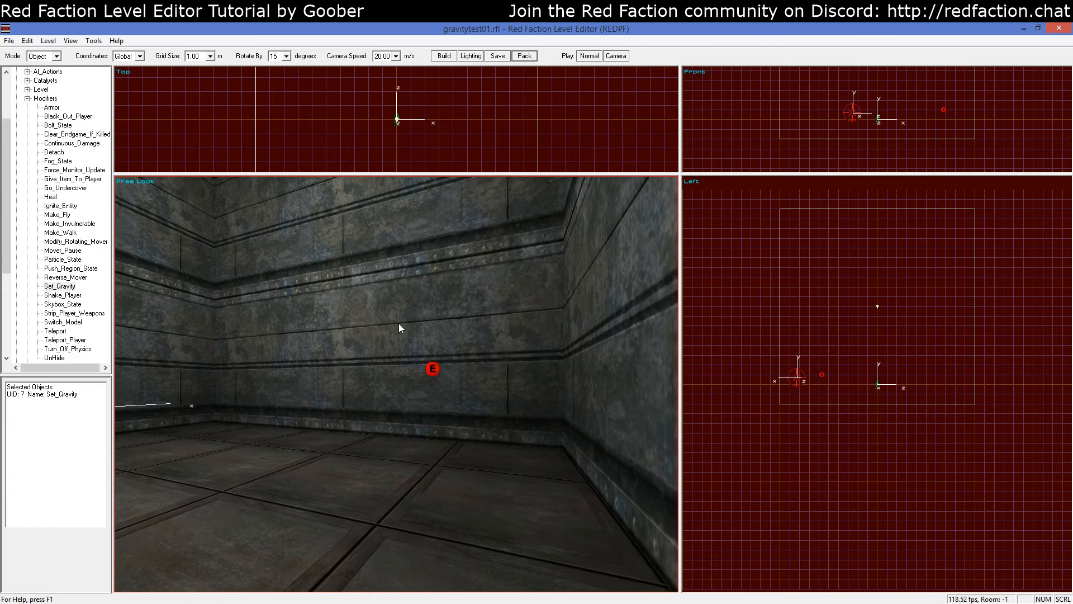
key(a)
click(431, 347)
key(z)
key(KP_1)
key(KP_6)
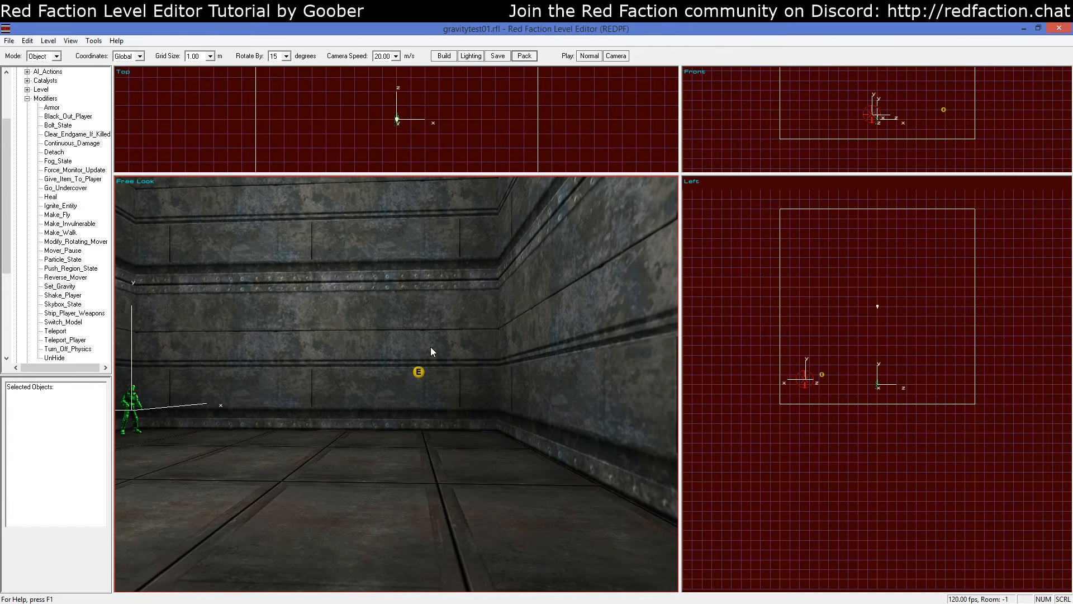
Place a Trigger Door object near the side wall of the room, away from the player start
key(KP_5)
key(z)
key(KP_3)
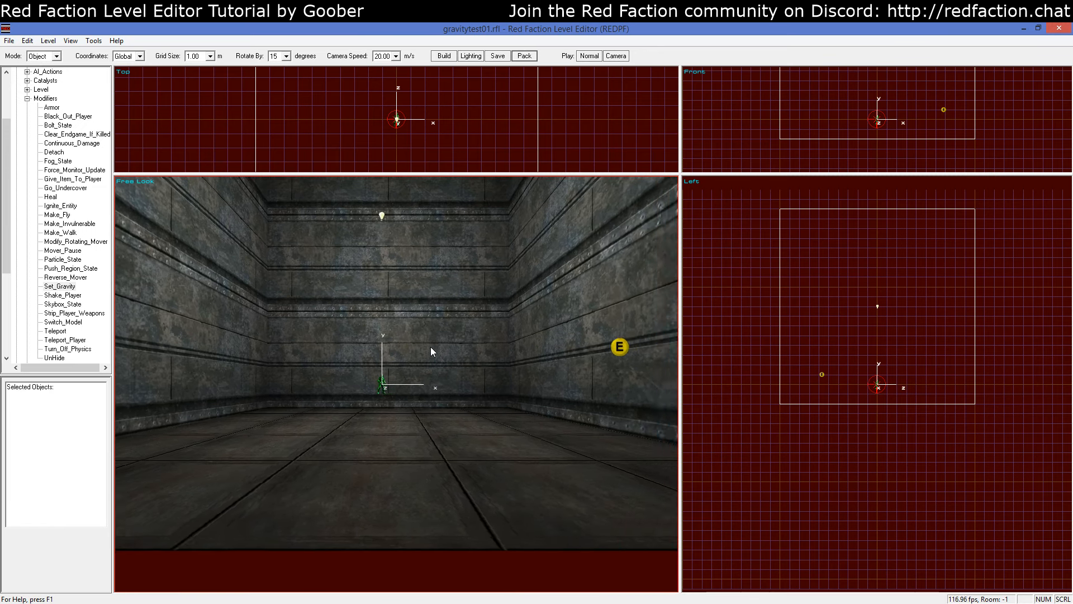
key(KP_3)
key(a)
key(KP_1)
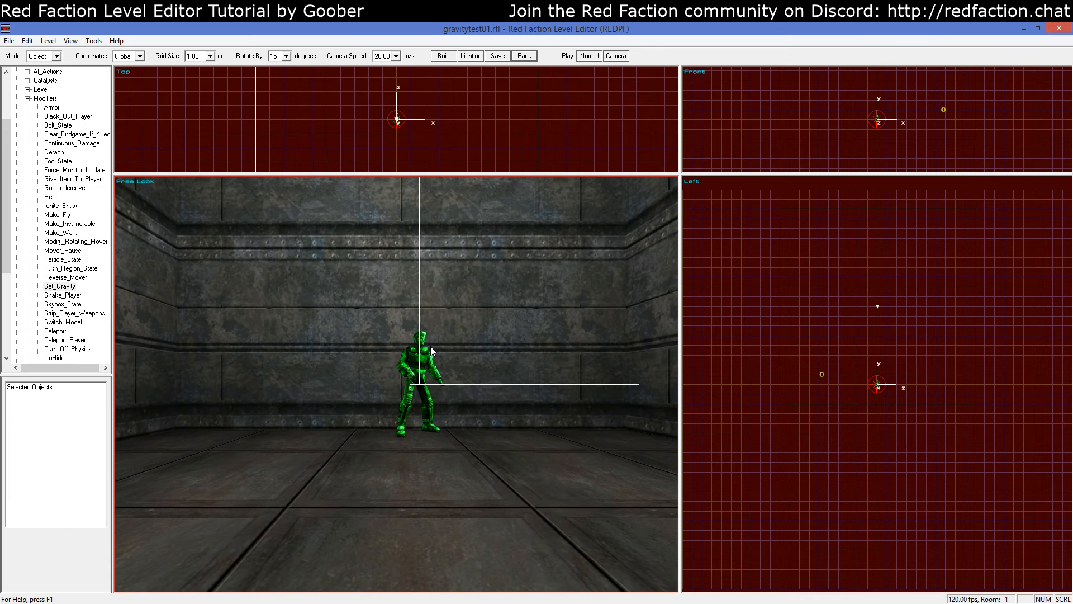
key(z)
key(KP_3)
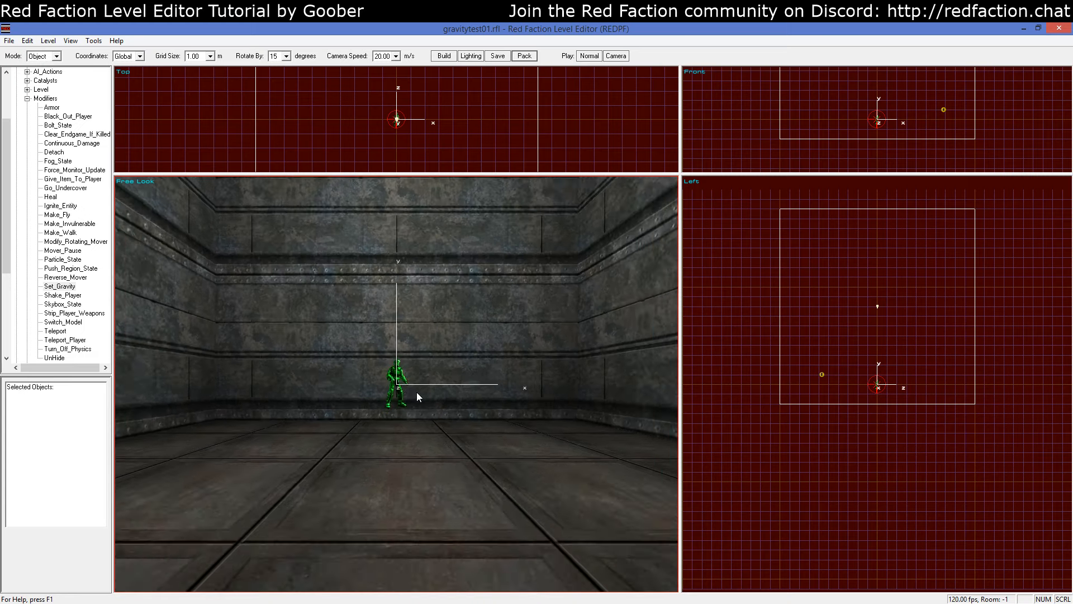
key(a)
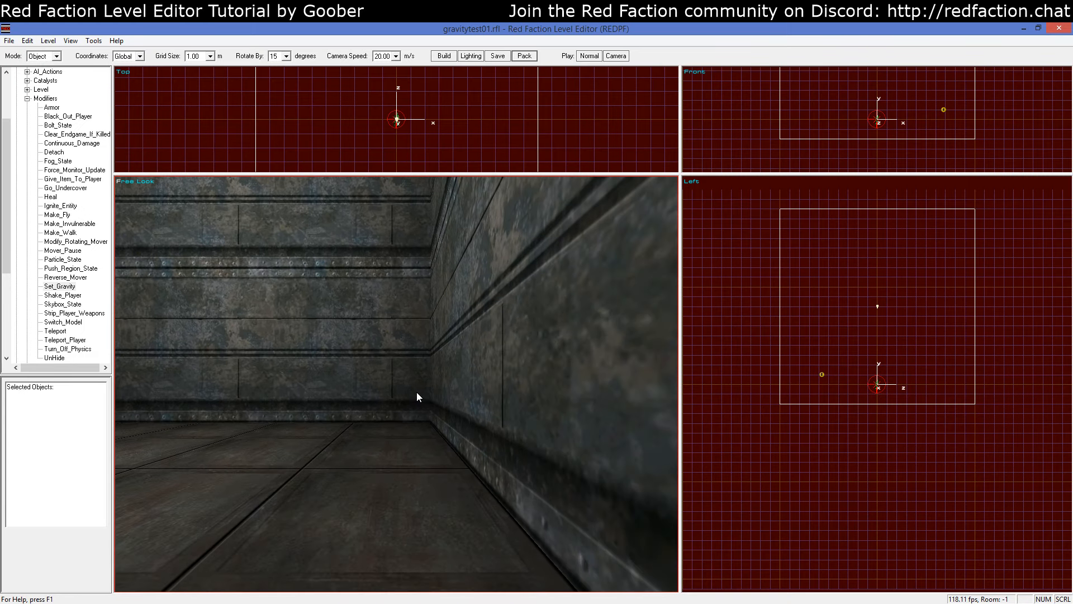
key(a)
scroll(52, 358, down, 6)
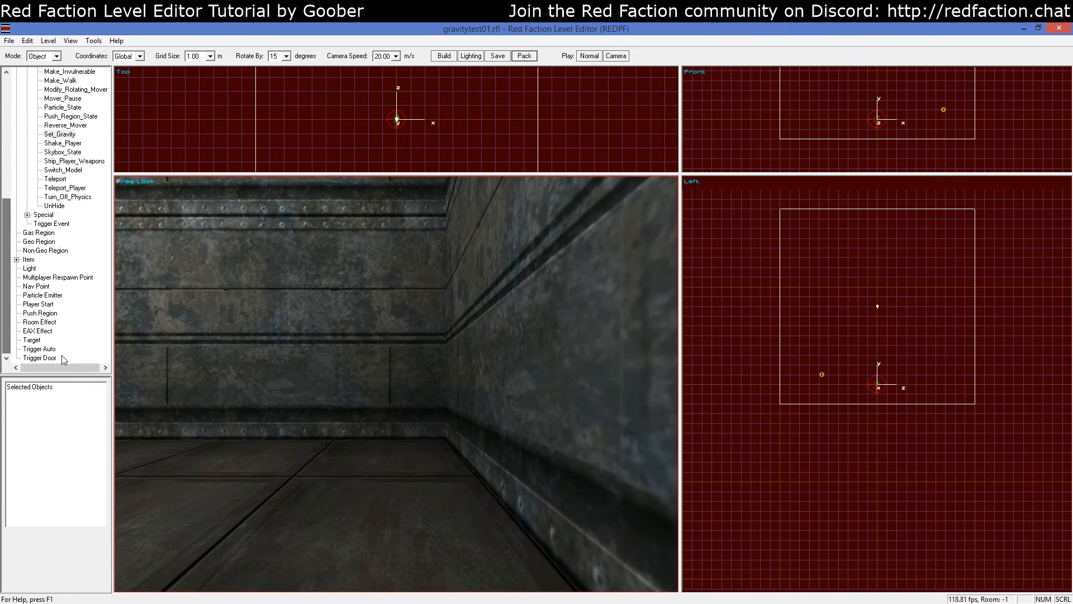
click(52, 358)
key(z)
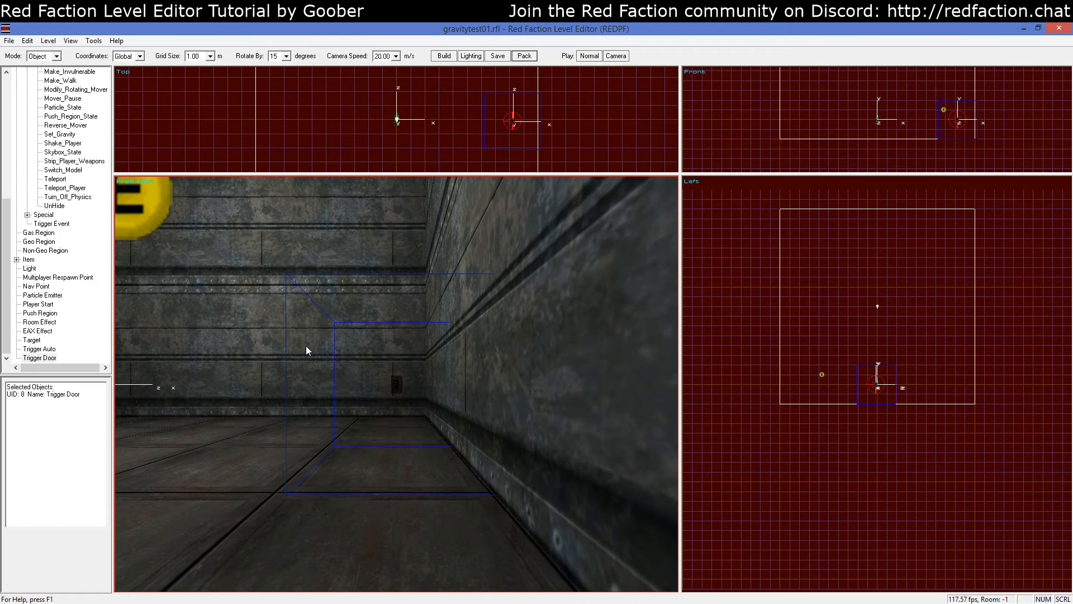
key(ctrl+g)
key(KP_6)
key(KP_1)
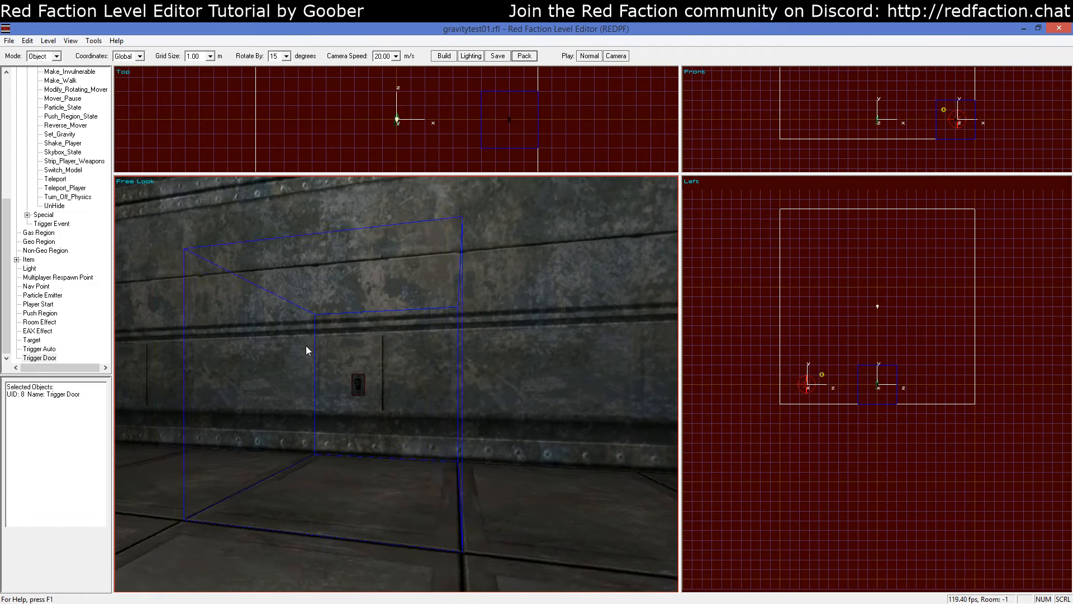
Set the Trigger Door to reset 1 time in its trigger properties and deselect it
right_click(471, 317)
click(532, 420)
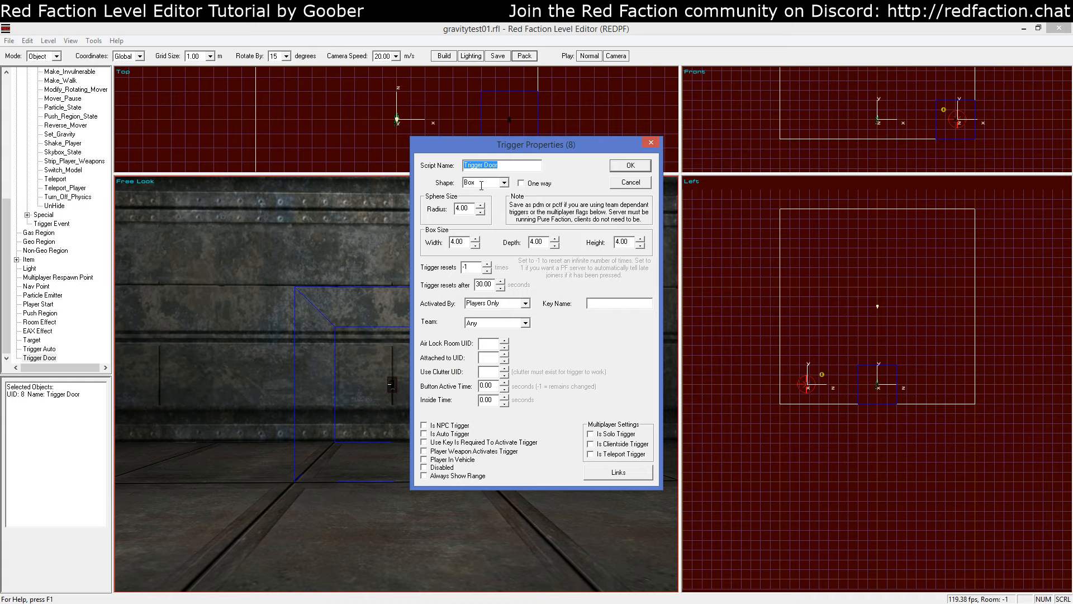
drag(497, 166, 485, 166)
click(502, 166)
double_click(464, 266)
click(489, 284)
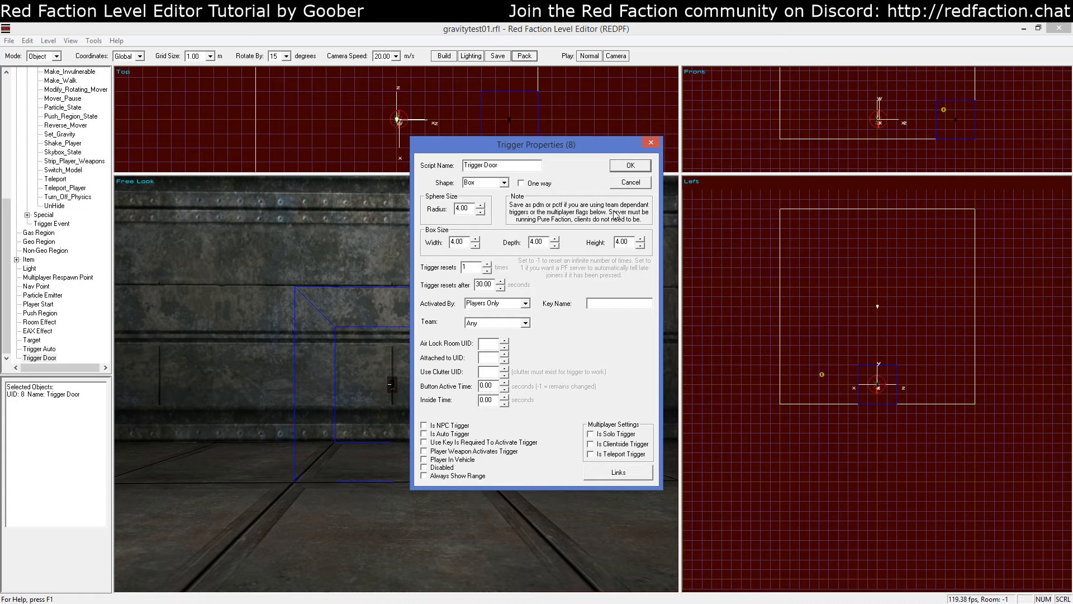
click(620, 166)
click(456, 362)
key(a)
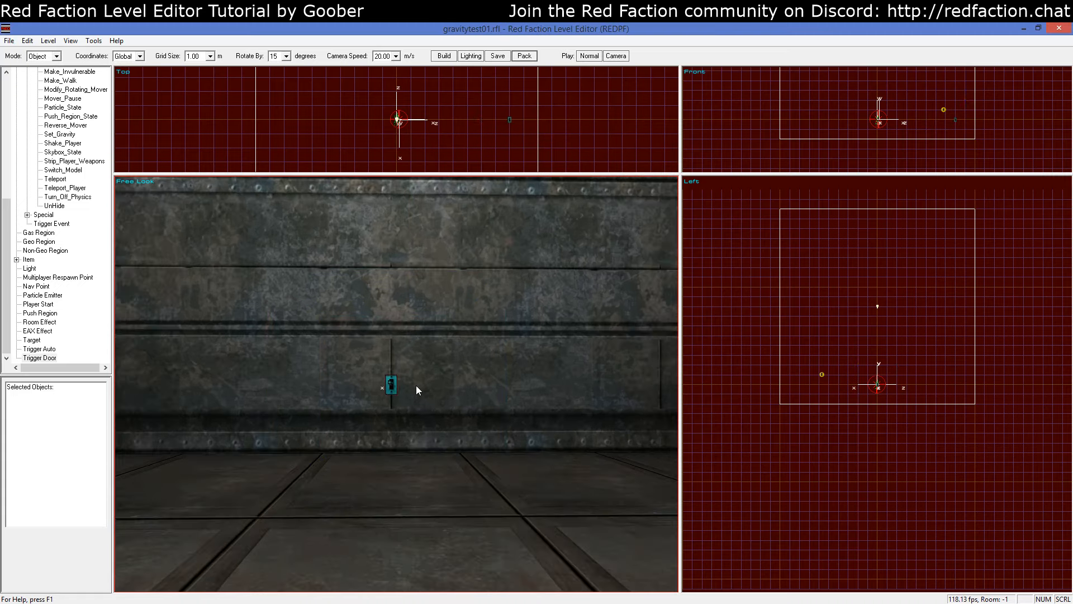
Link the Trigger Door to the Set_Gravity event and reselect both objects to check the link
click(402, 386)
key(z)
key(KP_3)
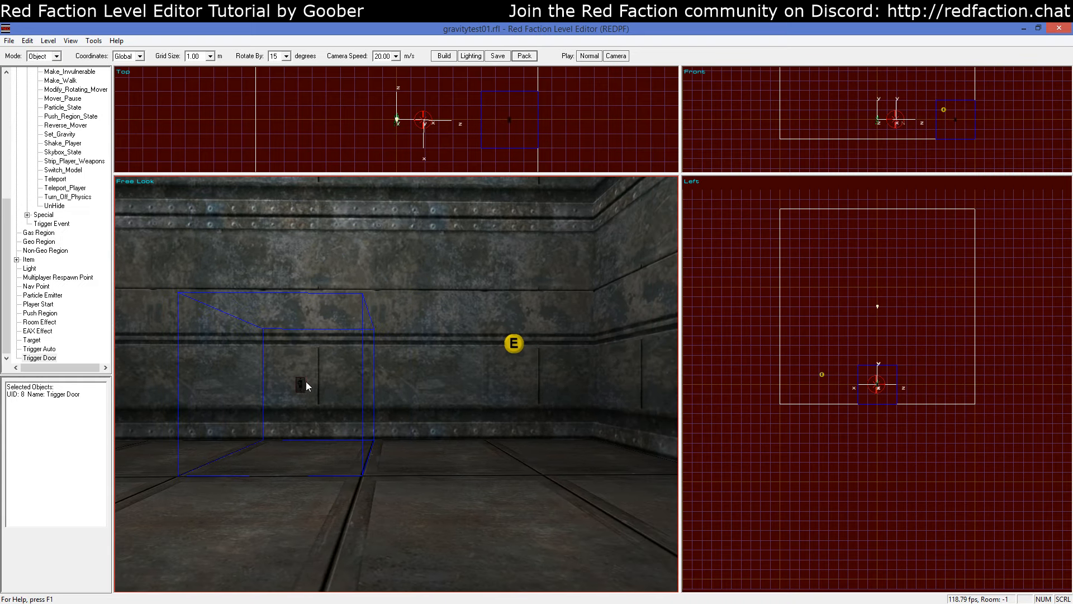
ctrl+click(513, 345)
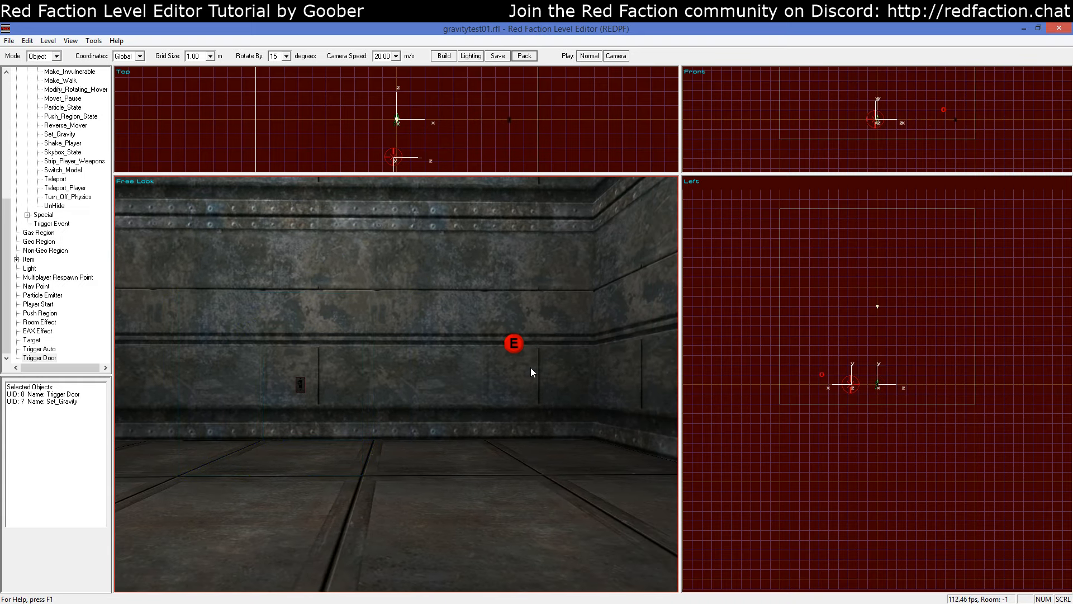
key(k)
click(391, 335)
click(301, 384)
ctrl+click(514, 345)
Pack the level, launch it in the game from Dash Faction, and move around the room to test the trigger
click(522, 57)
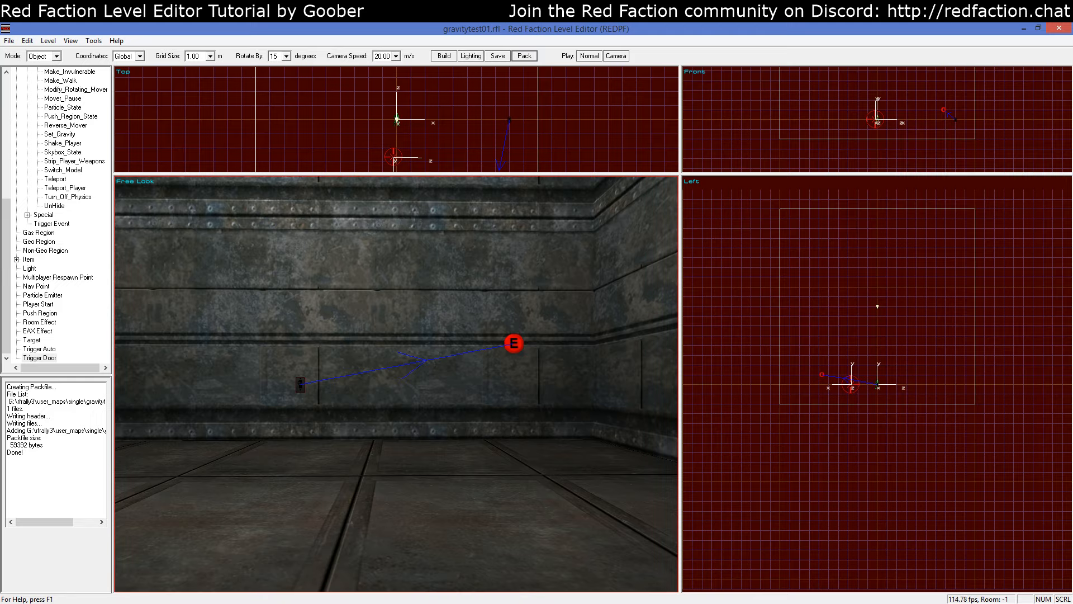
click(589, 56)
click(559, 273)
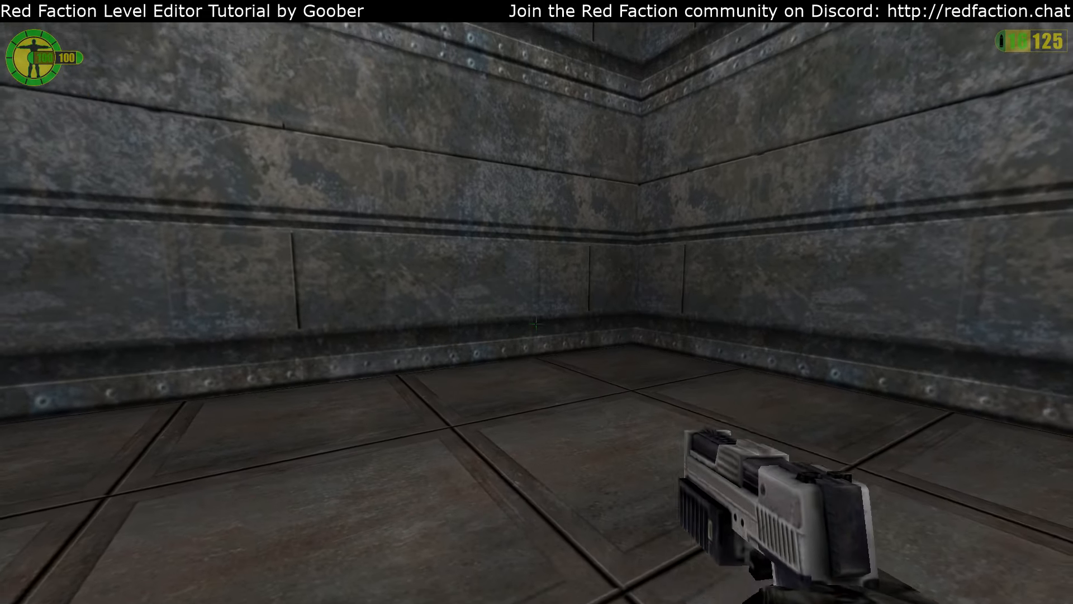
key(w)
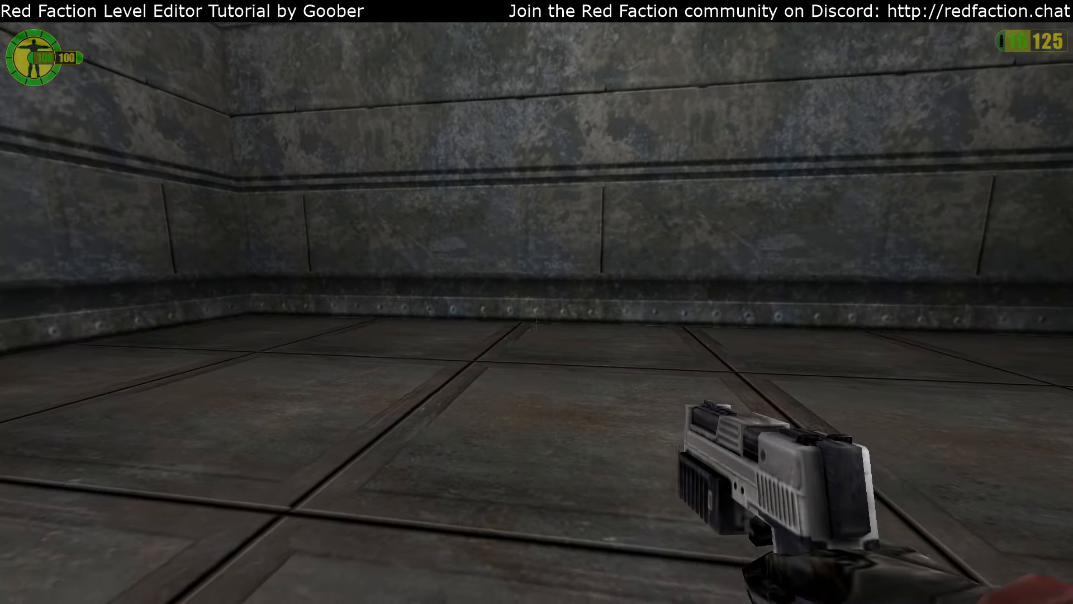